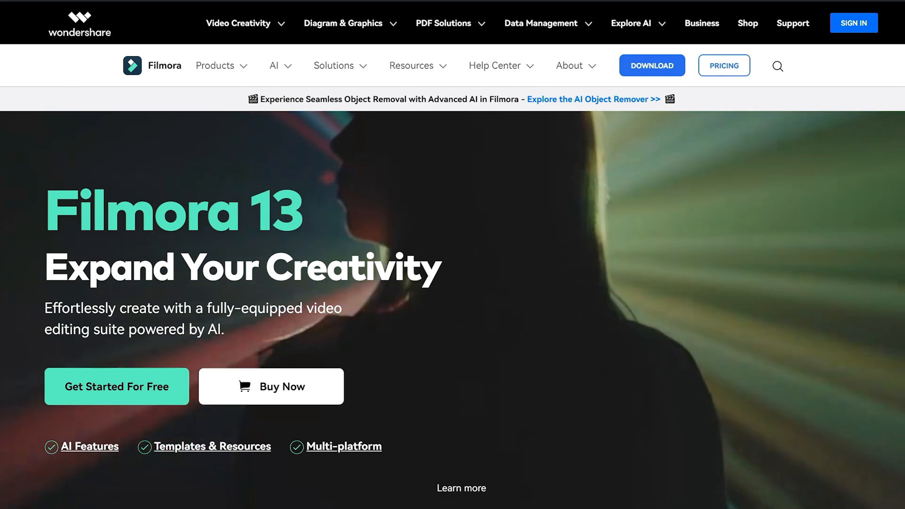
pyautogui.scroll(-1, 453, 273)
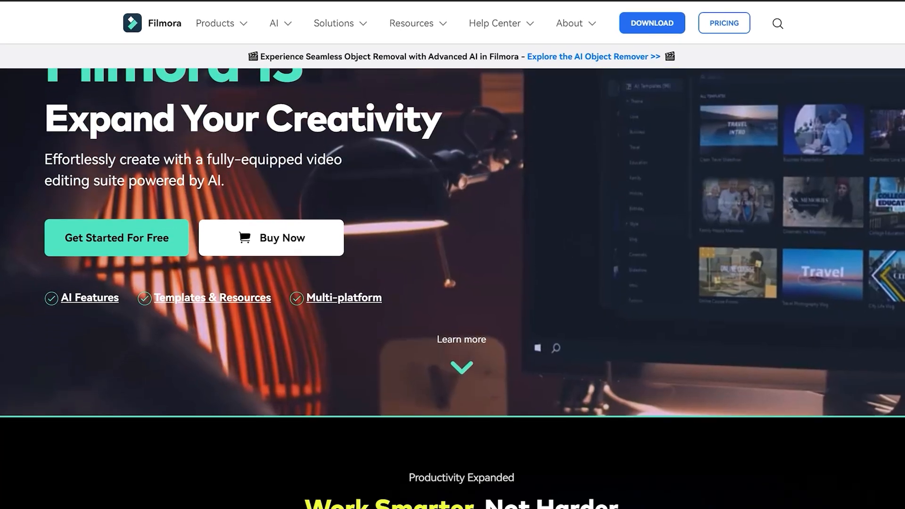
pyautogui.scroll(-3, 453, 283)
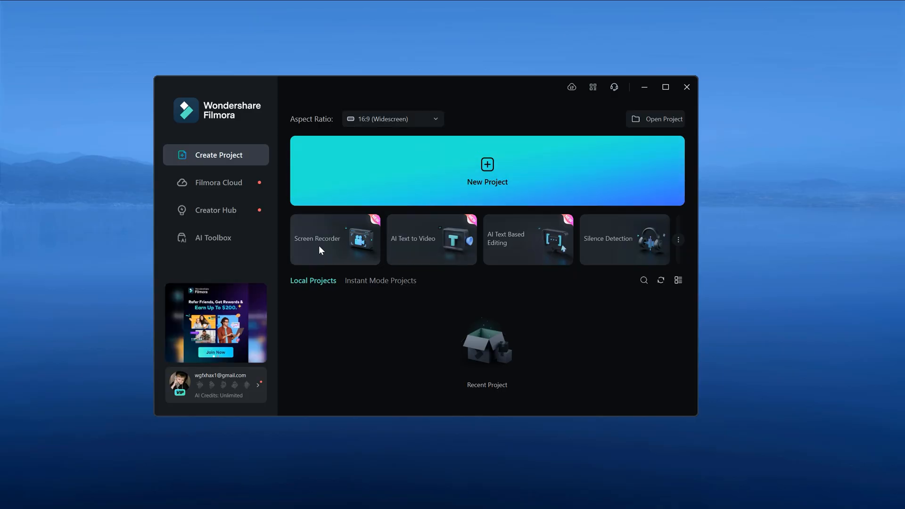
# Open the Screen Recorder and set a custom capture area of 1920 by 1080
pyautogui.click(331, 238)
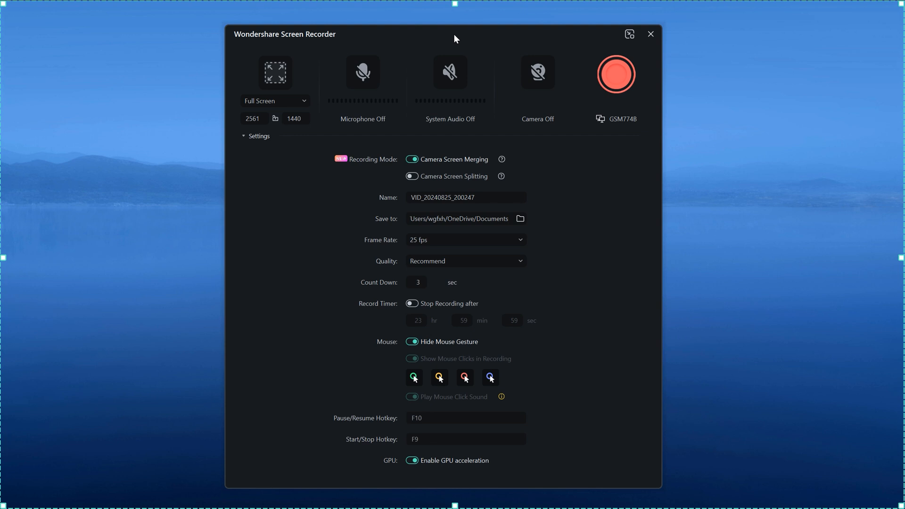
pyautogui.click(293, 99)
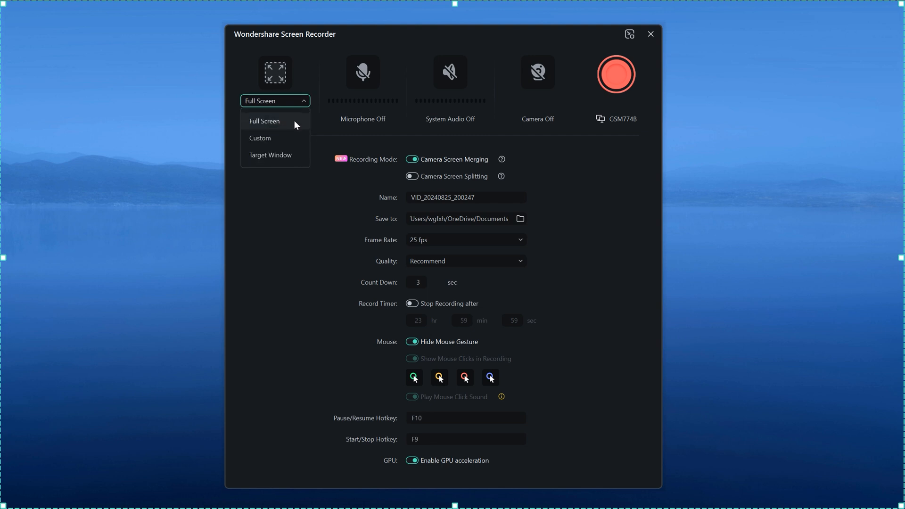
pyautogui.click(298, 137)
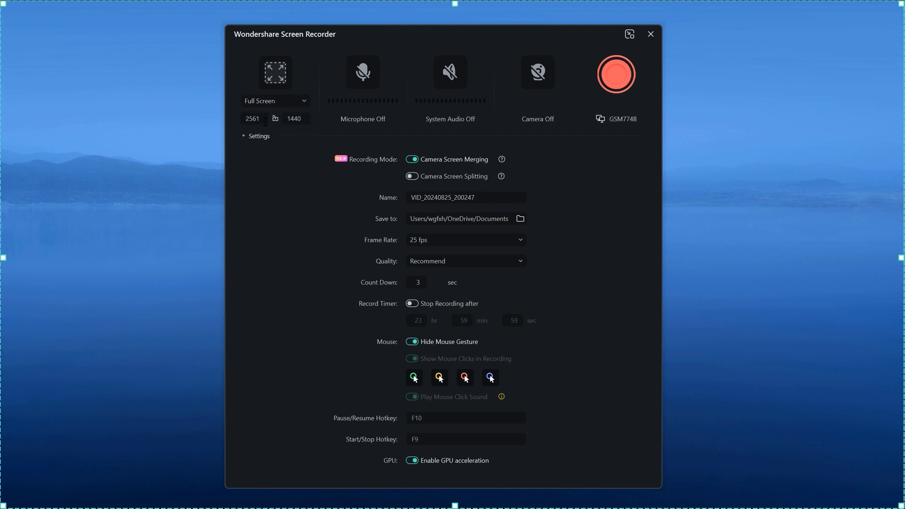
pyautogui.click(296, 119)
pyautogui.click(253, 119)
pyautogui.write('1920')
pyautogui.press('Tab')
pyautogui.write('10')
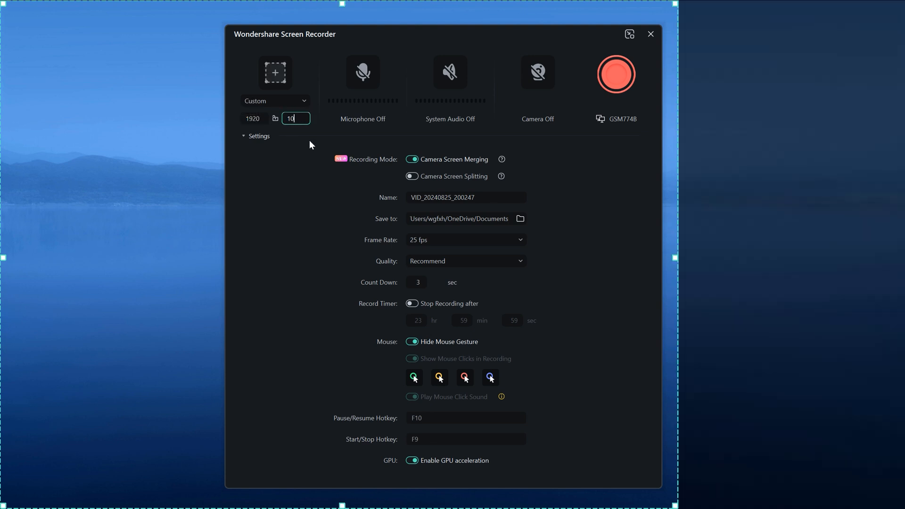
pyautogui.write('80')
pyautogui.press('Return')
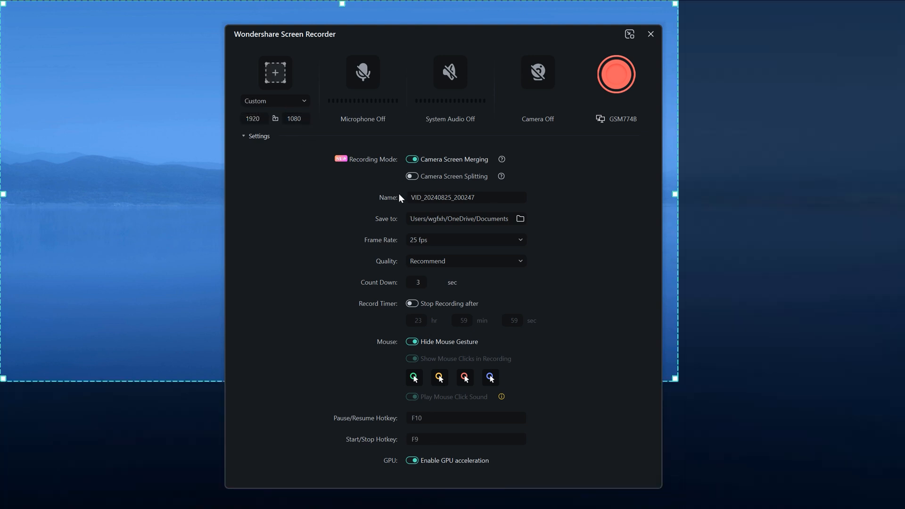
# Try turning on the microphone, system audio and camera for the recording, and switch each one off again
pyautogui.click(364, 71)
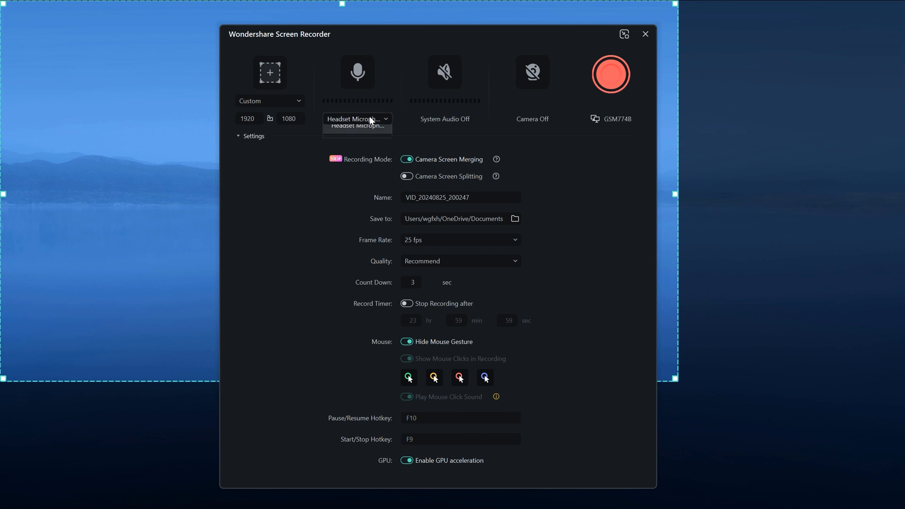
pyautogui.click(357, 75)
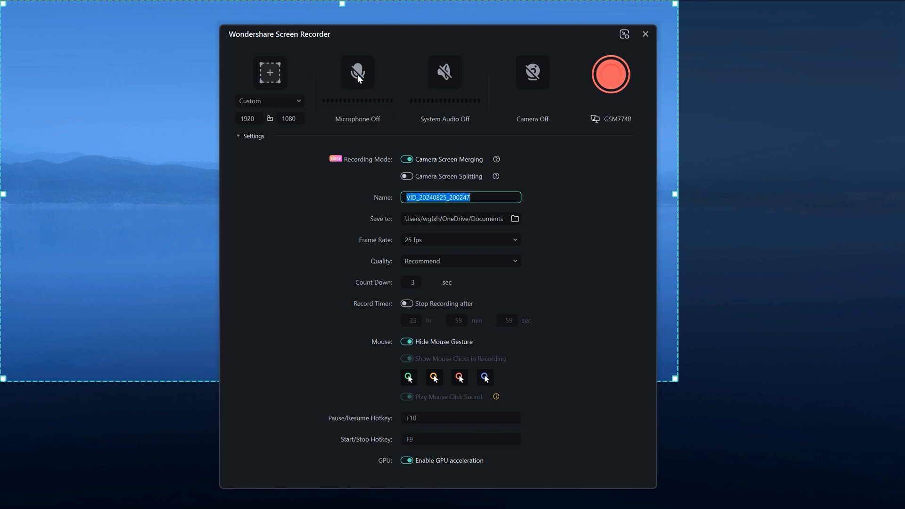
pyautogui.click(445, 72)
pyautogui.click(460, 115)
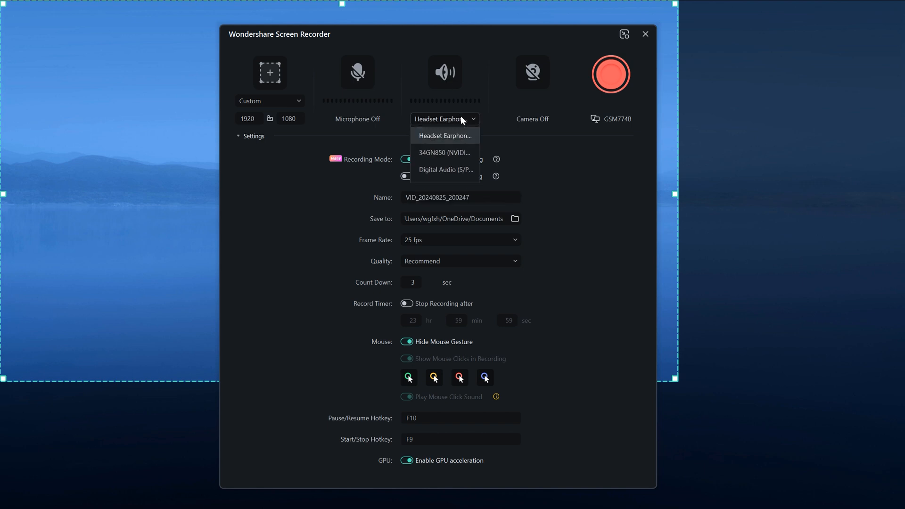
pyautogui.click(445, 72)
pyautogui.click(524, 74)
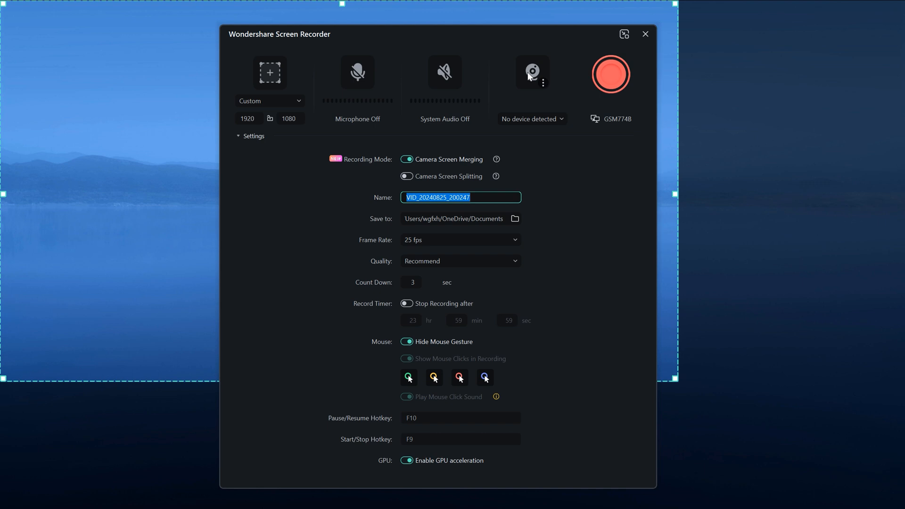
pyautogui.click(527, 72)
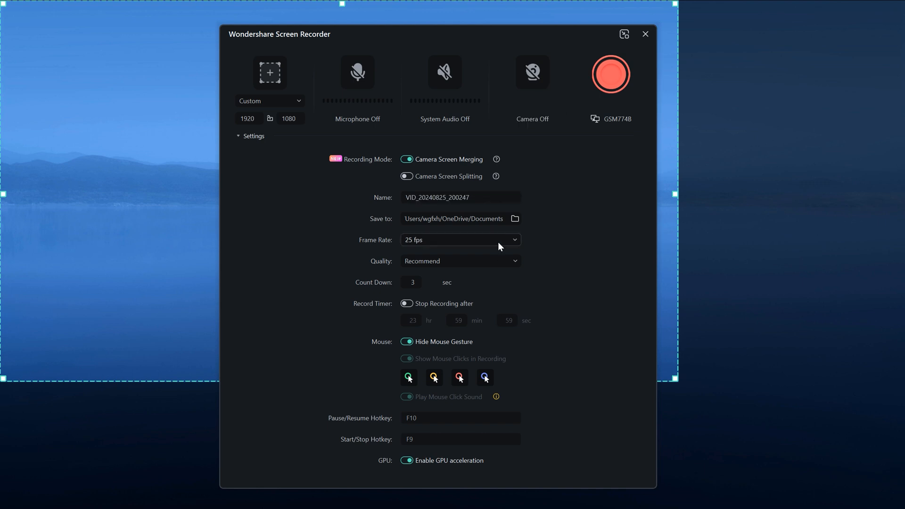
# Set the recording frame rate to 60 fps and open the quality options
pyautogui.click(498, 241)
pyautogui.scroll(-1, 495, 375)
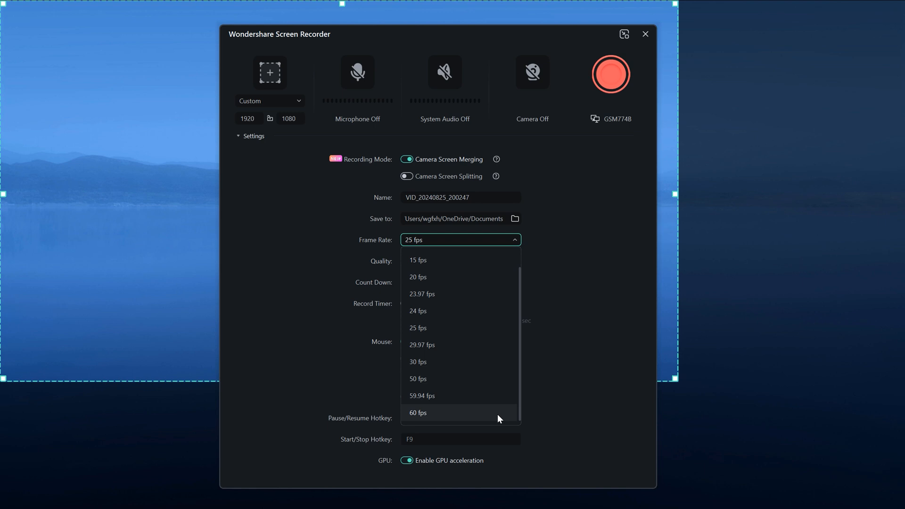
pyautogui.click(497, 414)
pyautogui.click(508, 263)
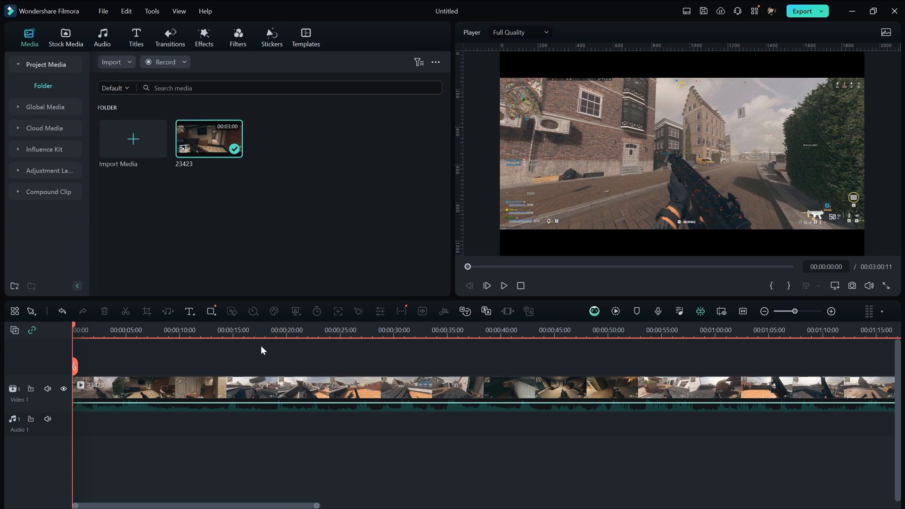
# Review the gameplay footage on the timeline by playing and scrubbing through it
pyautogui.press('space')
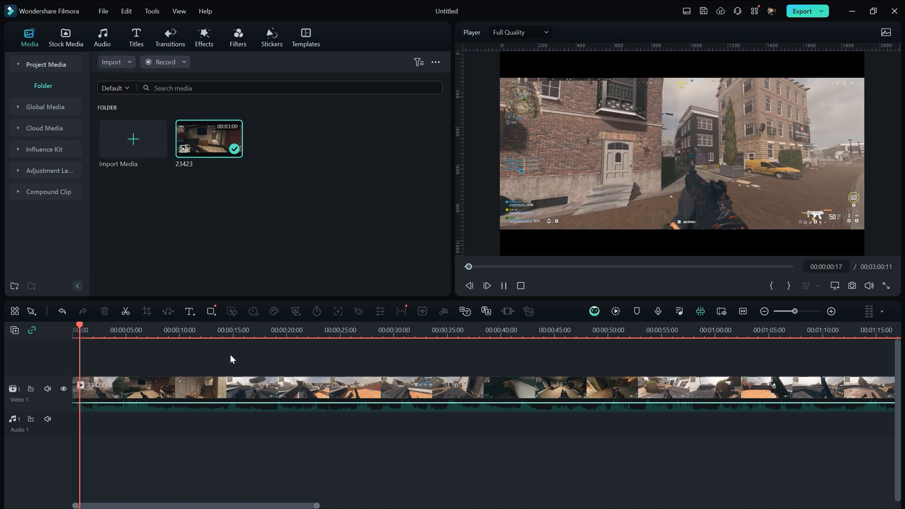
pyautogui.press('space')
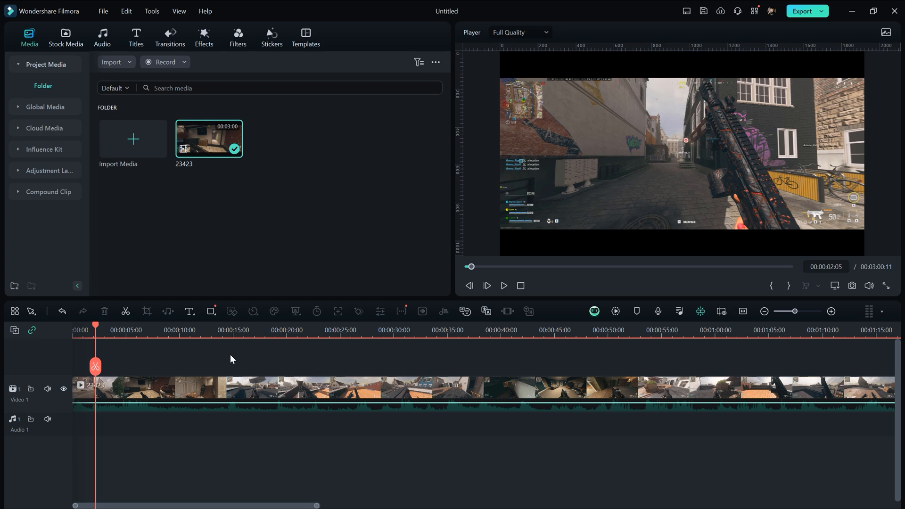
pyautogui.press('space')
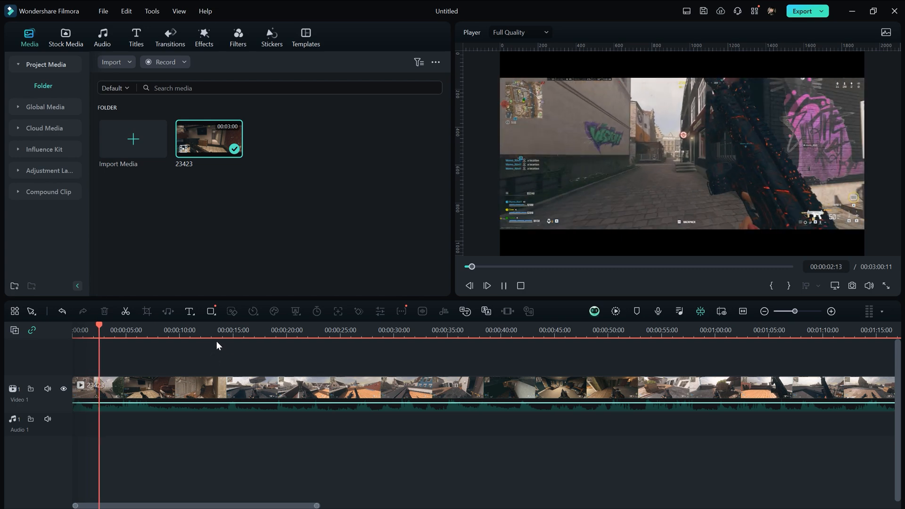
pyautogui.moveTo(217, 334); pyautogui.dragTo(477, 335)
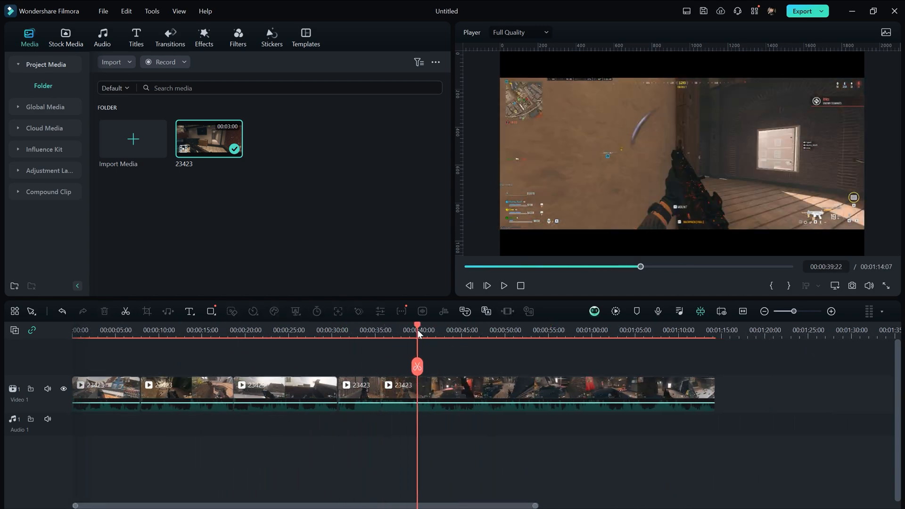
pyautogui.moveTo(418, 333); pyautogui.dragTo(585, 356)
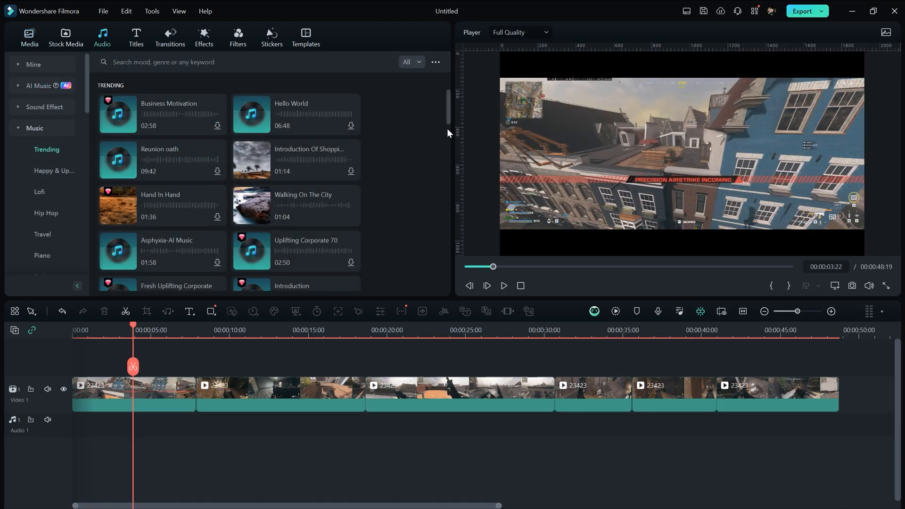
# Browse the trending tracks in the music library and look through the list of music categories
pyautogui.scroll(-10, 449, 128)
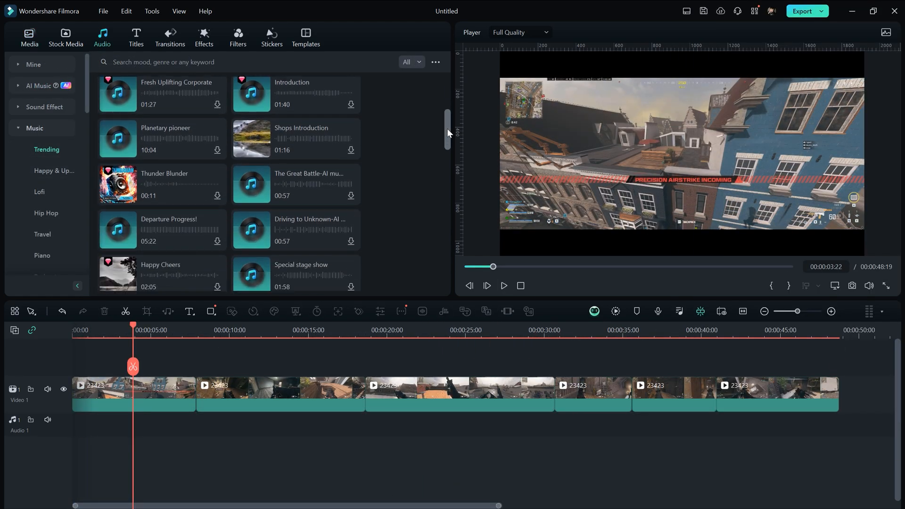
pyautogui.scroll(-8, 447, 128)
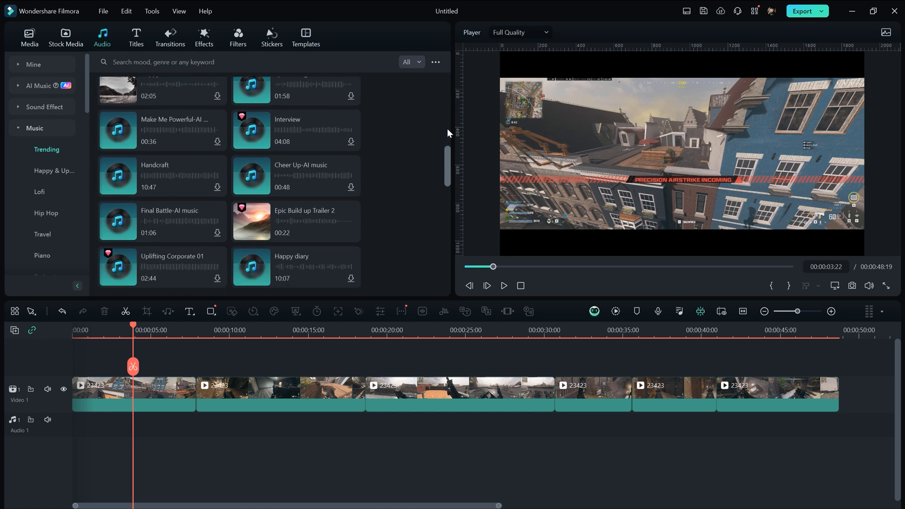
pyautogui.scroll(-10, 447, 128)
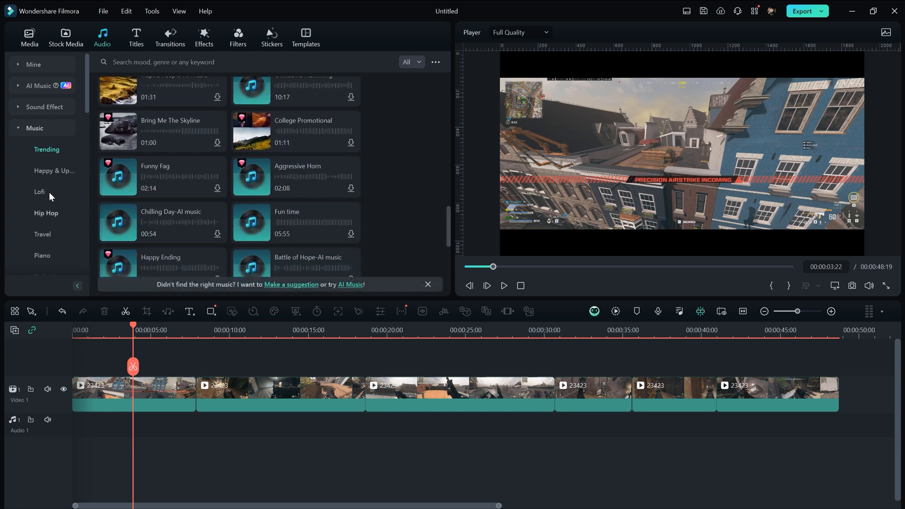
pyautogui.scroll(-10, 52, 189)
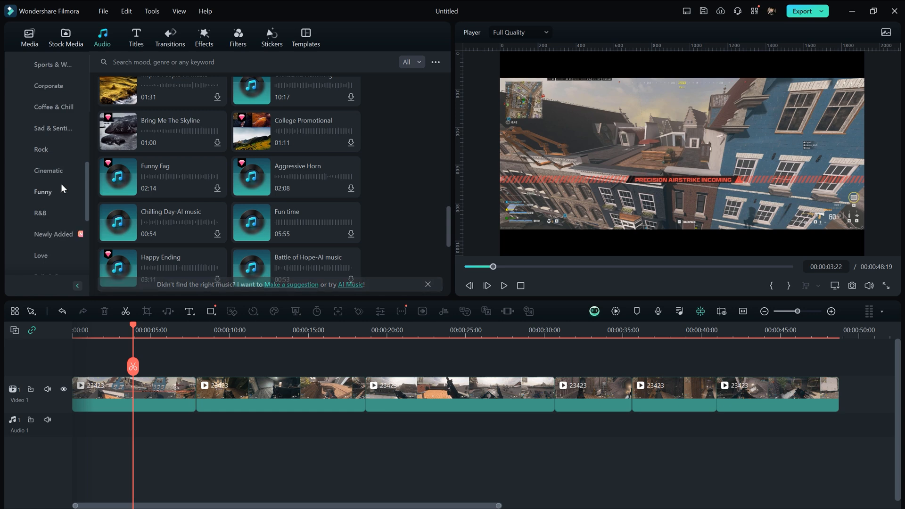
pyautogui.scroll(-8, 63, 188)
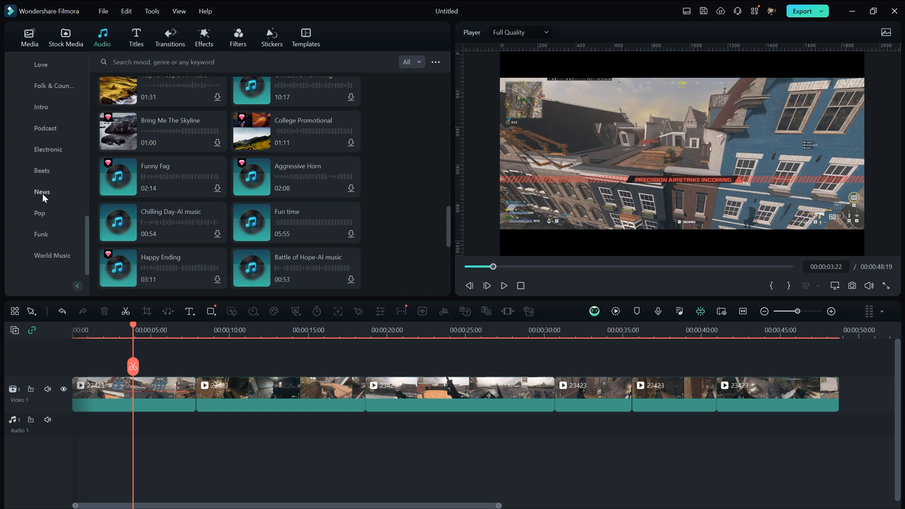
# Browse the Beats music category and the trending sound effects
pyautogui.click(41, 170)
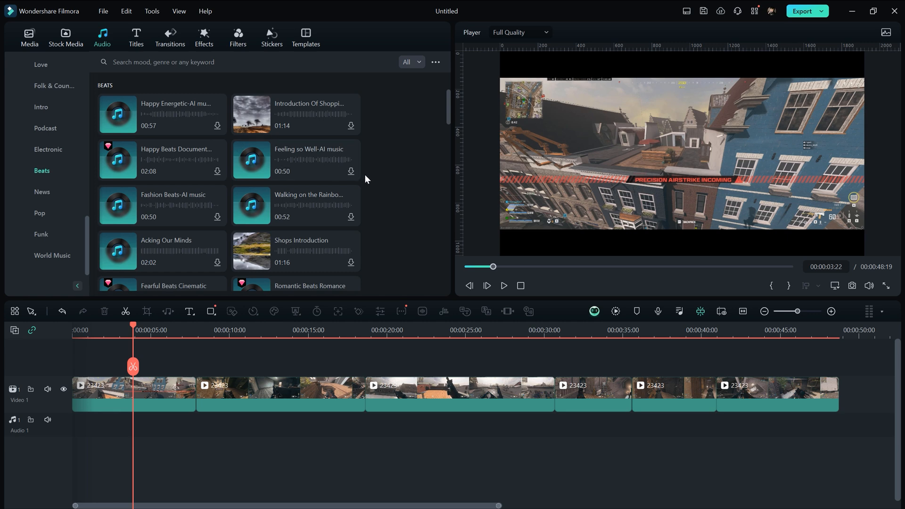
pyautogui.scroll(-1, 399, 167)
pyautogui.scroll(-6, 399, 167)
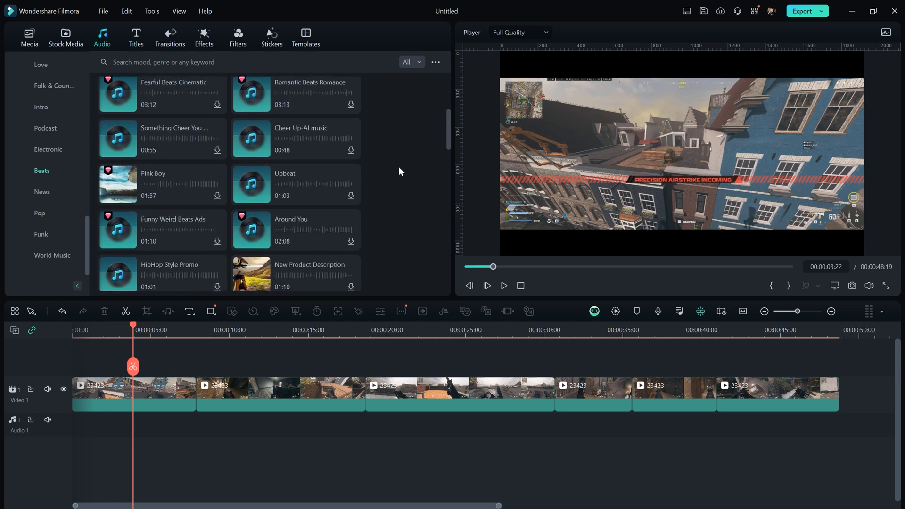
pyautogui.scroll(10, 58, 193)
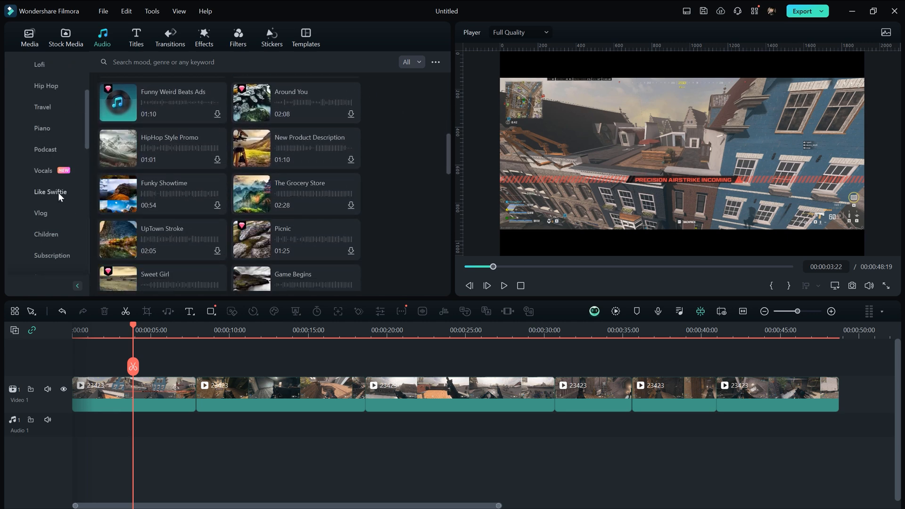
pyautogui.click(52, 108)
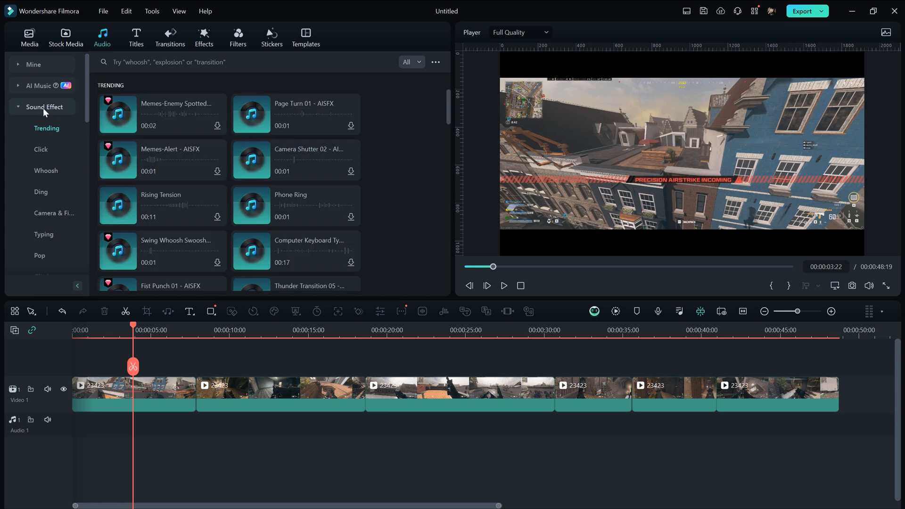
pyautogui.scroll(-3, 403, 172)
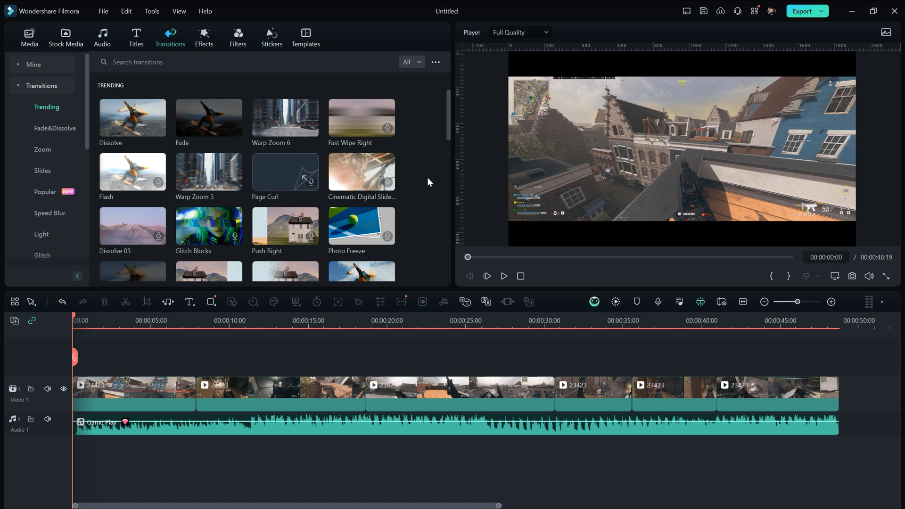
# Apply Ray Scan Transition 01 from the VFX transitions to the cut between the first and second video clips
pyautogui.scroll(-5, 429, 176)
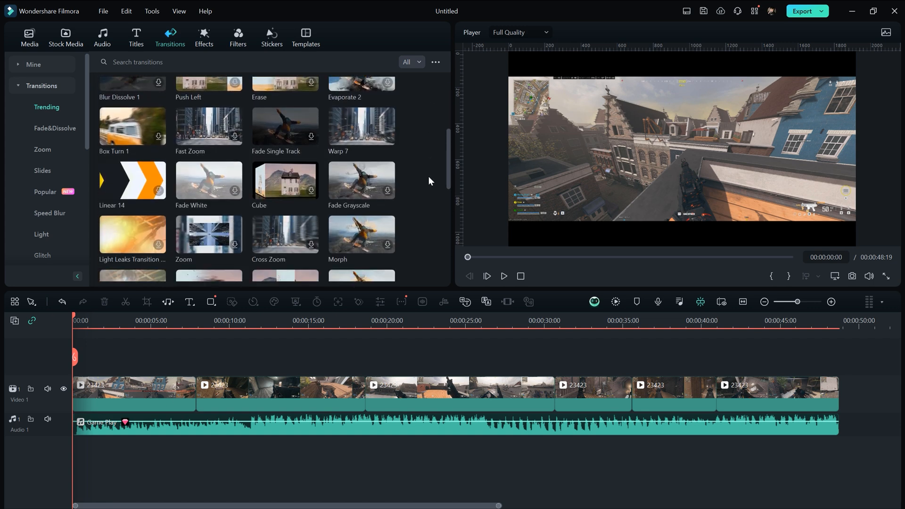
pyautogui.scroll(-5, 429, 176)
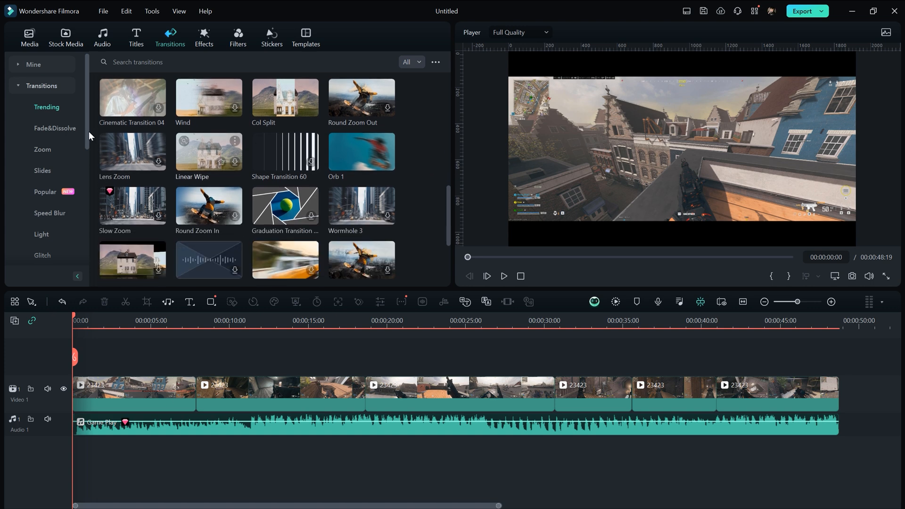
pyautogui.moveTo(87, 120); pyautogui.dragTo(88, 181)
pyautogui.click(39, 192)
pyautogui.click(216, 163)
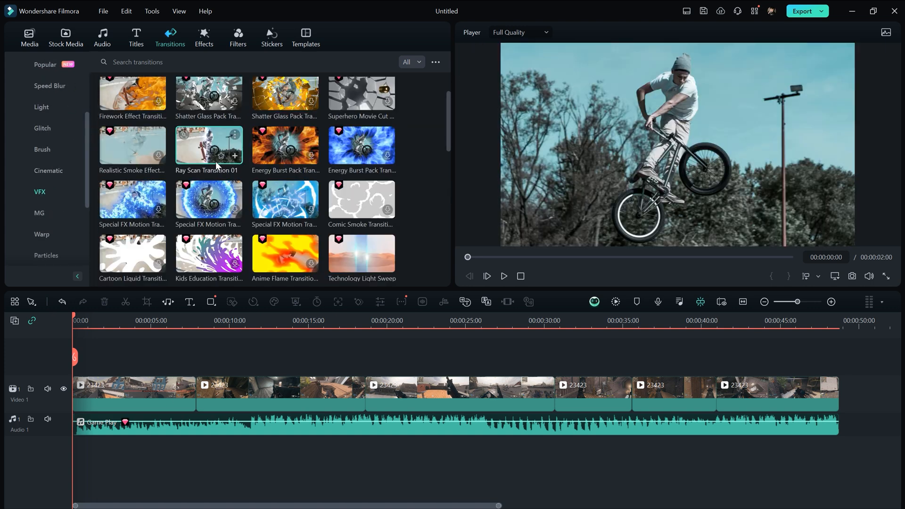
pyautogui.moveTo(216, 166); pyautogui.dragTo(195, 393)
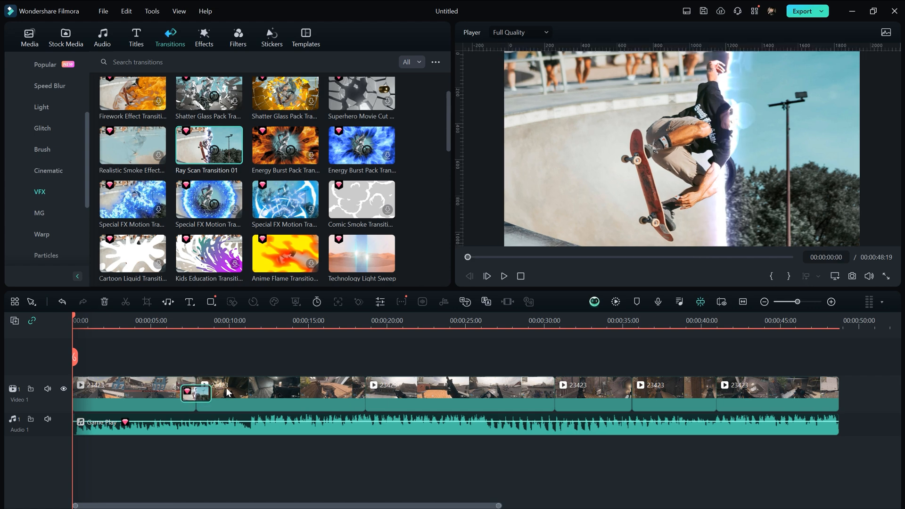
# Preview further VFX transitions, including Shatter Glass Pack, Laser Swipe Down Blue and Beam Transition 2
pyautogui.click(285, 99)
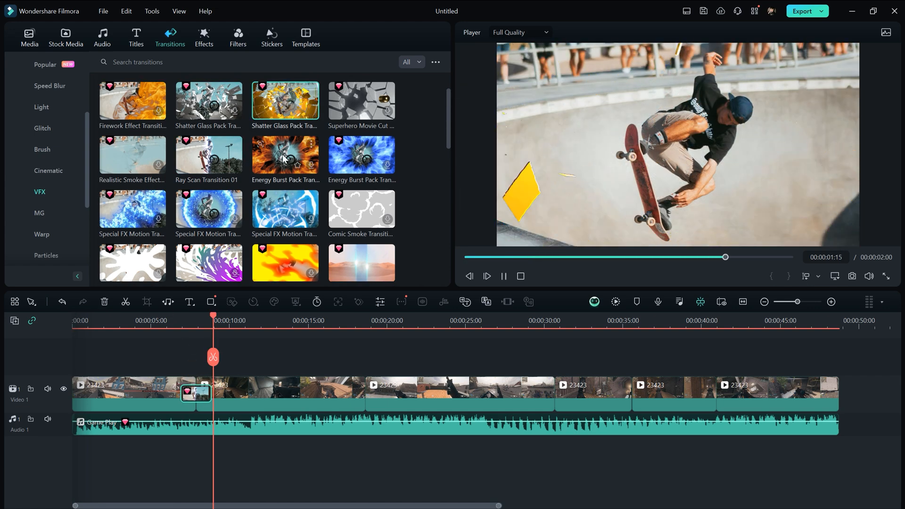
pyautogui.scroll(-4, 283, 157)
pyautogui.click(271, 203)
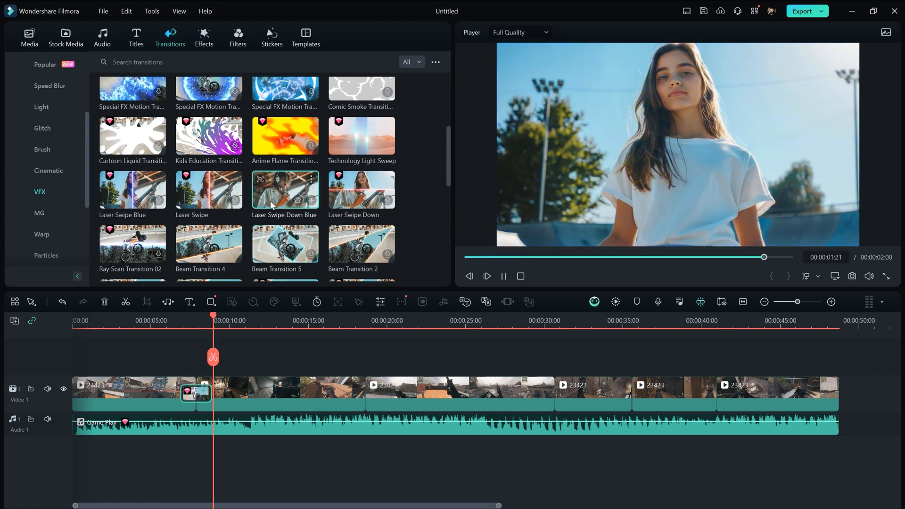
pyautogui.scroll(-2, 272, 204)
pyautogui.click(352, 189)
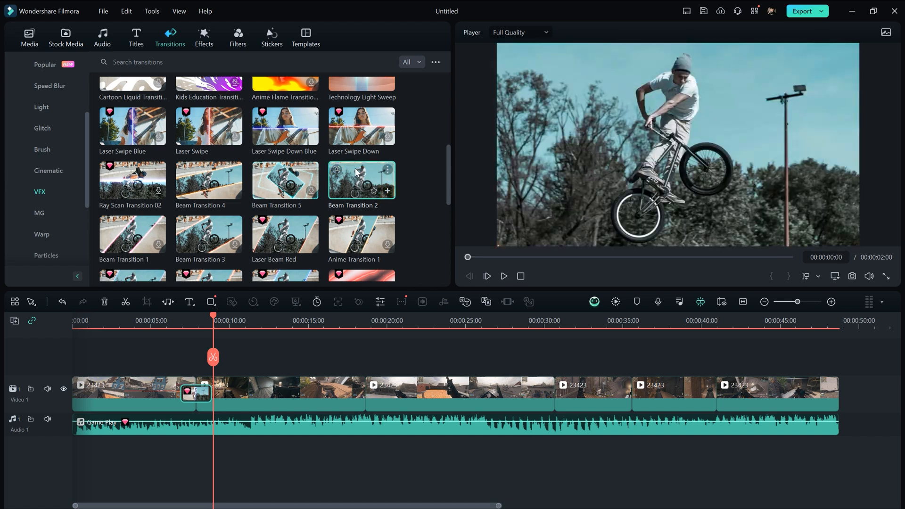
# Move the playhead to the start of the fourth video clip and open that clip's Speed Ramping settings
pyautogui.moveTo(511, 333); pyautogui.dragTo(571, 341)
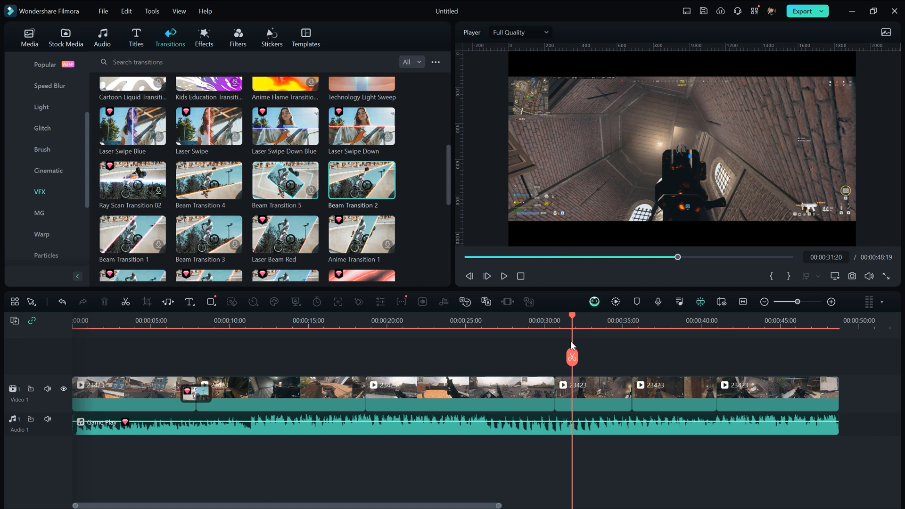
pyautogui.moveTo(571, 341); pyautogui.dragTo(564, 341)
pyautogui.rightClick(604, 400)
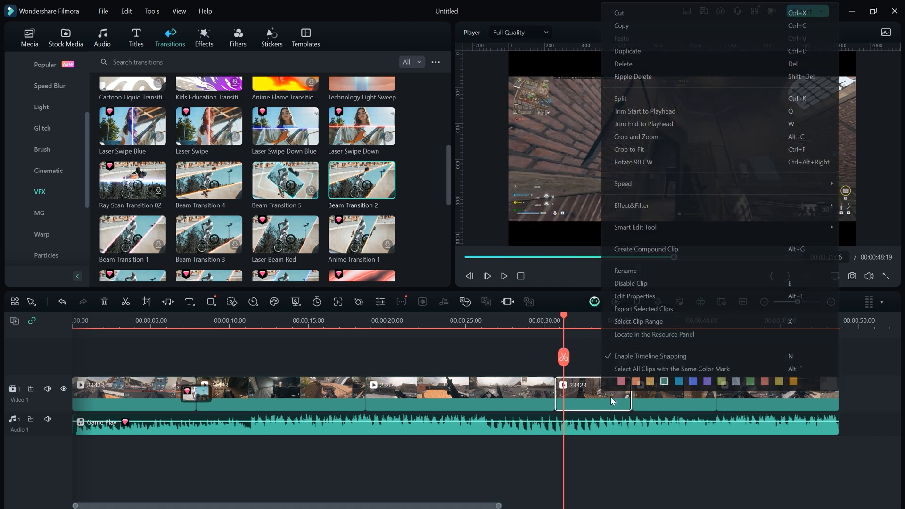
pyautogui.moveTo(628, 185)
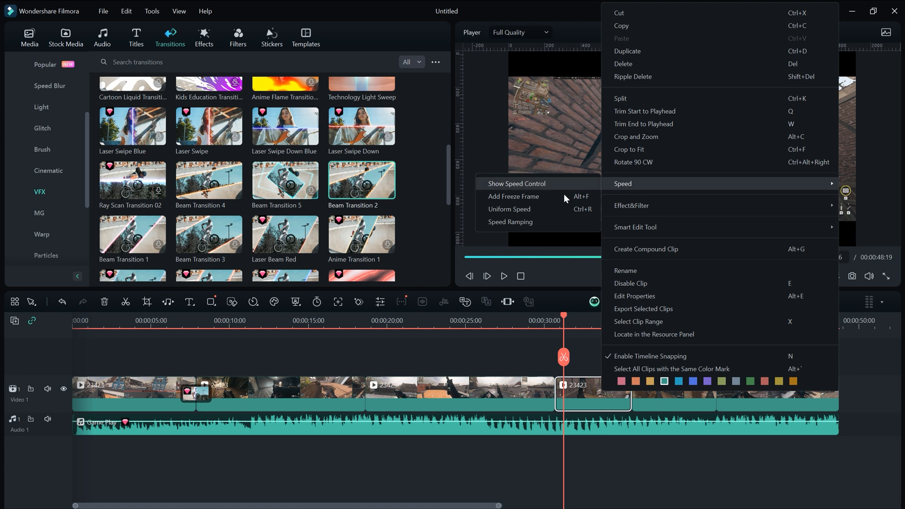
pyautogui.click(508, 222)
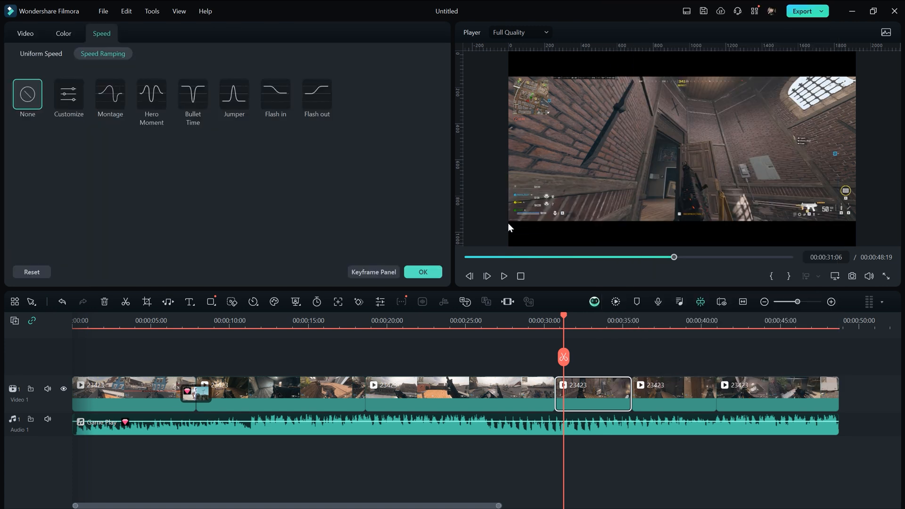
# Try the Customize and Montage speed ramps on the fourth video clip and play back the Montage result
pyautogui.click(66, 103)
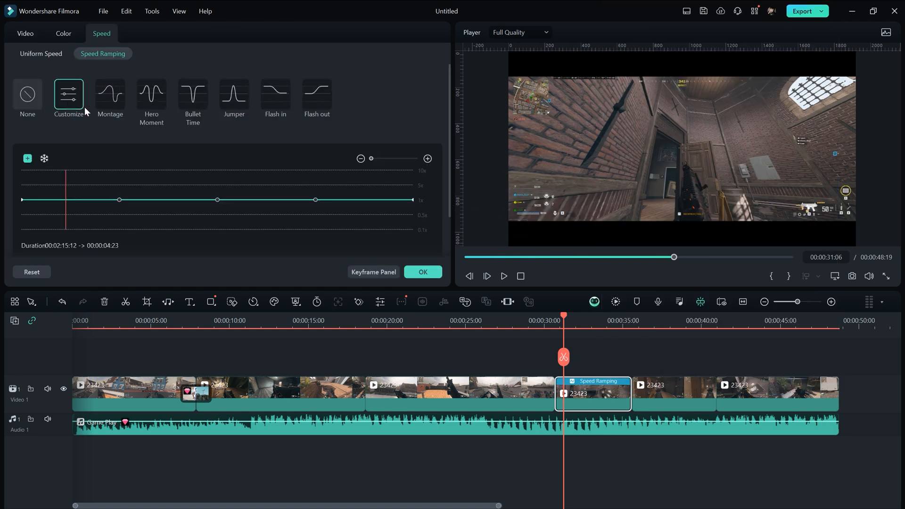
pyautogui.click(121, 107)
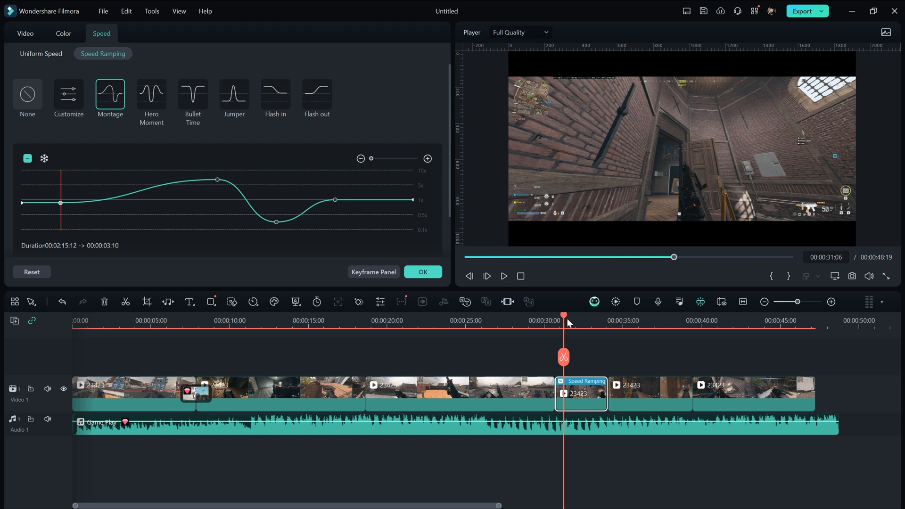
pyautogui.moveTo(563, 314)
pyautogui.mouseDown()
pyautogui.moveTo(587, 316)
pyautogui.moveTo(559, 318)
pyautogui.mouseUp()
pyautogui.press('space')
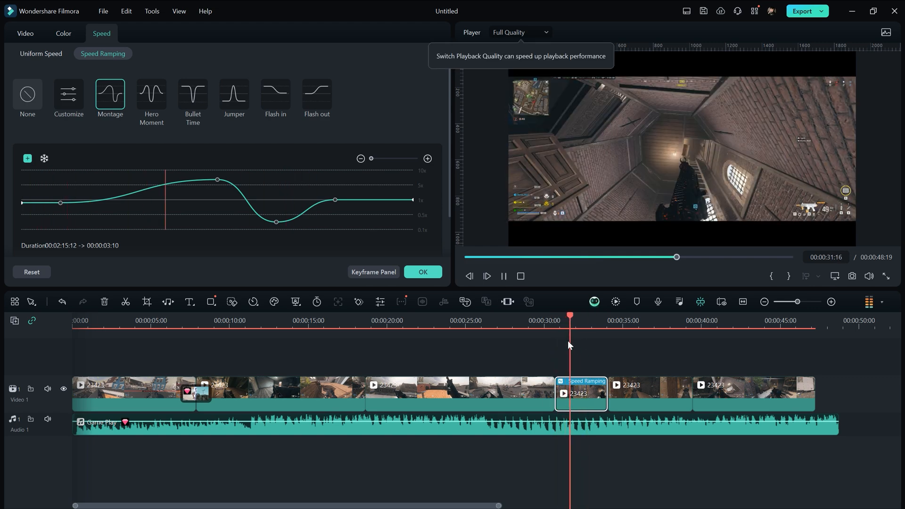
pyautogui.press('space')
# Apply the Hero Moment speed ramp to the fourth video clip and scrub along its speed curve
pyautogui.click(143, 100)
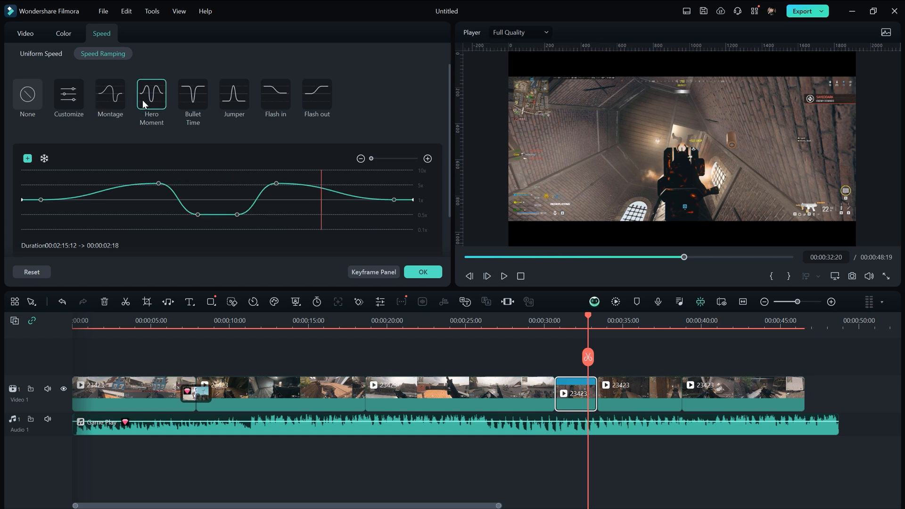
pyautogui.moveTo(320, 176); pyautogui.dragTo(127, 183)
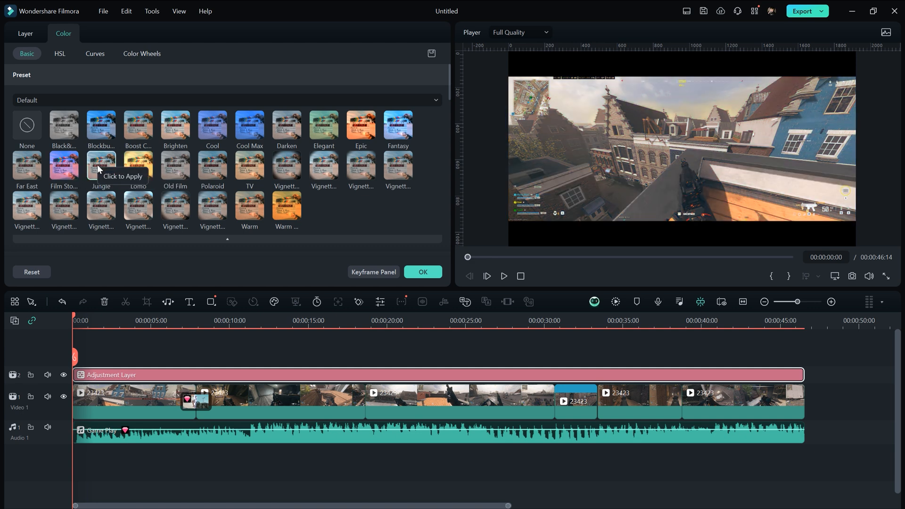
# Apply the Jungle color preset to the adjustment layer, keeping the Default preset group
pyautogui.click(97, 165)
pyautogui.click(49, 99)
pyautogui.click(71, 143)
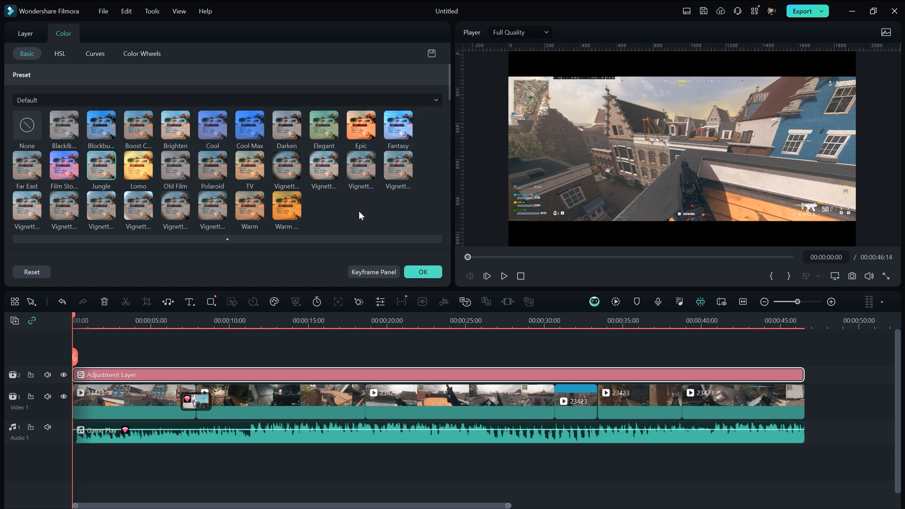
# Try LUT presets on the adjustment layer, including SLog 709 Cinematic, to grade the gameplay footage
pyautogui.scroll(-3, 358, 210)
pyautogui.scroll(-1, 237, 179)
pyautogui.click(151, 178)
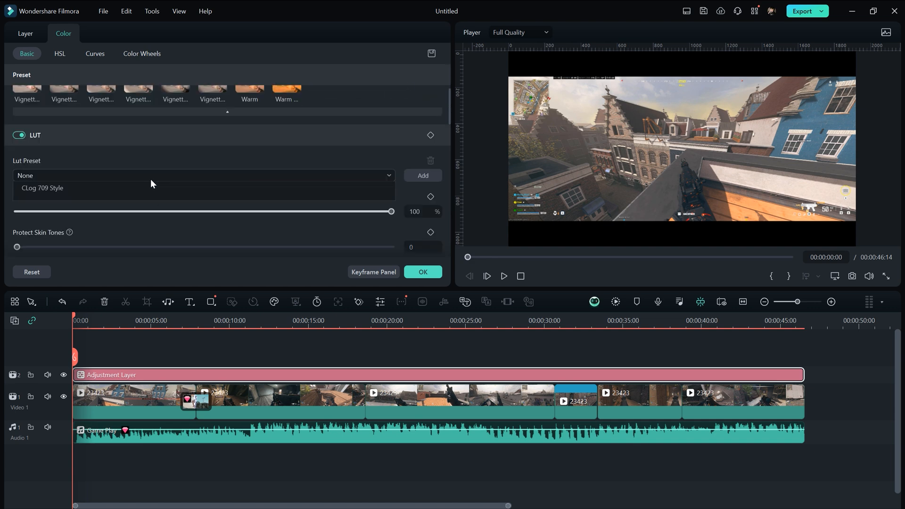
pyautogui.click(150, 216)
pyautogui.click(152, 176)
pyautogui.click(146, 248)
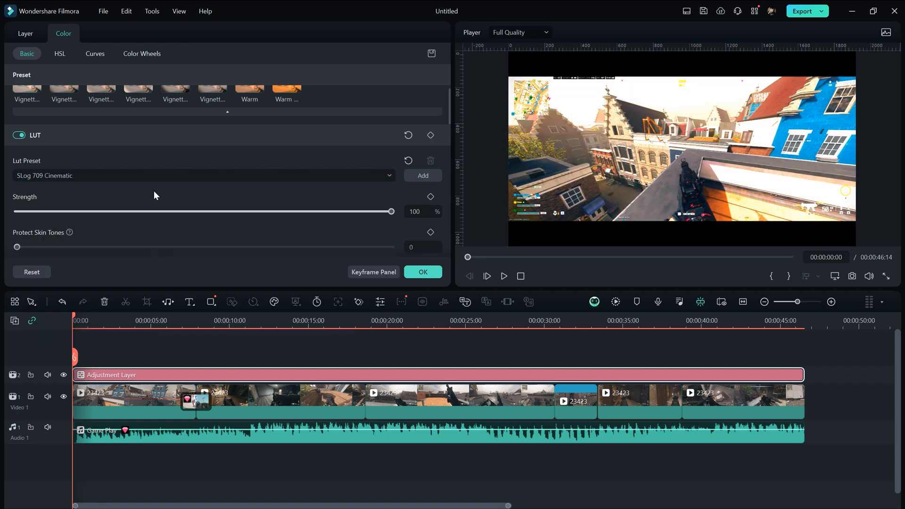
pyautogui.click(154, 178)
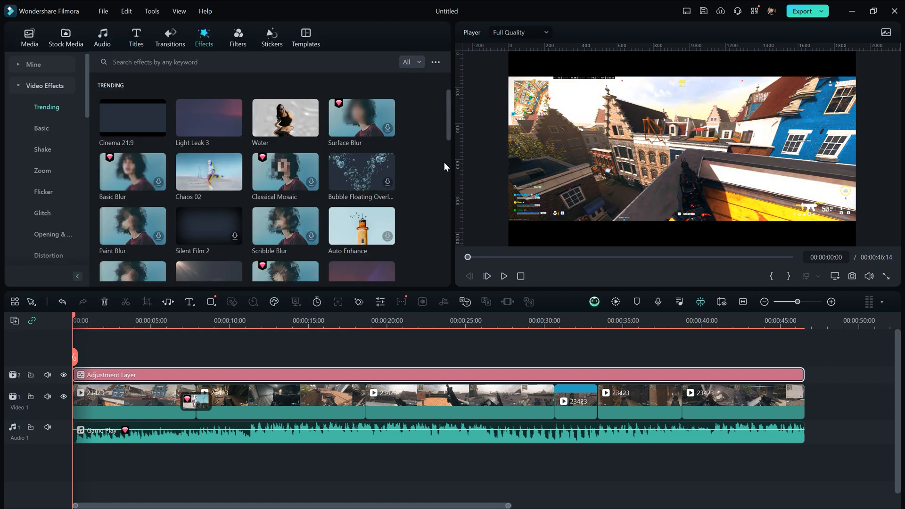
# Browse the trending video effects and preview Chaos 02, Water Ripple and Film 6 on the footage
pyautogui.scroll(-3, 444, 162)
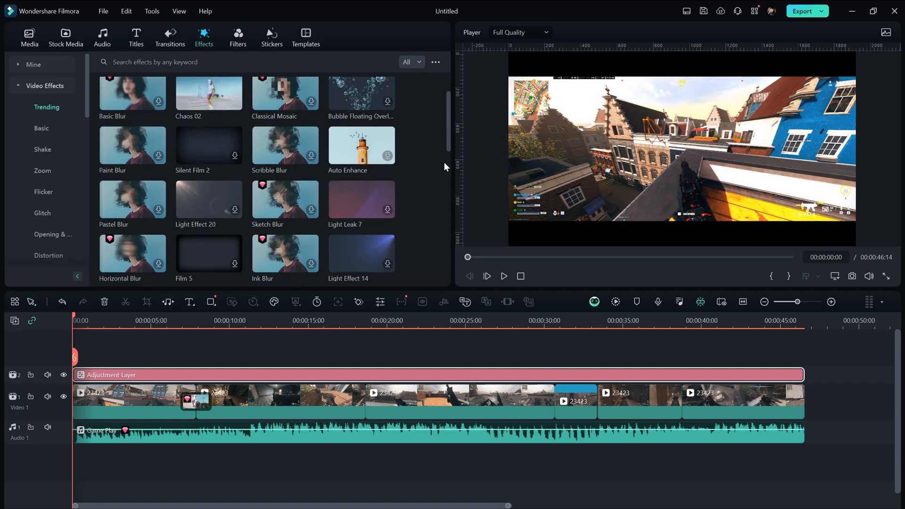
pyautogui.click(194, 97)
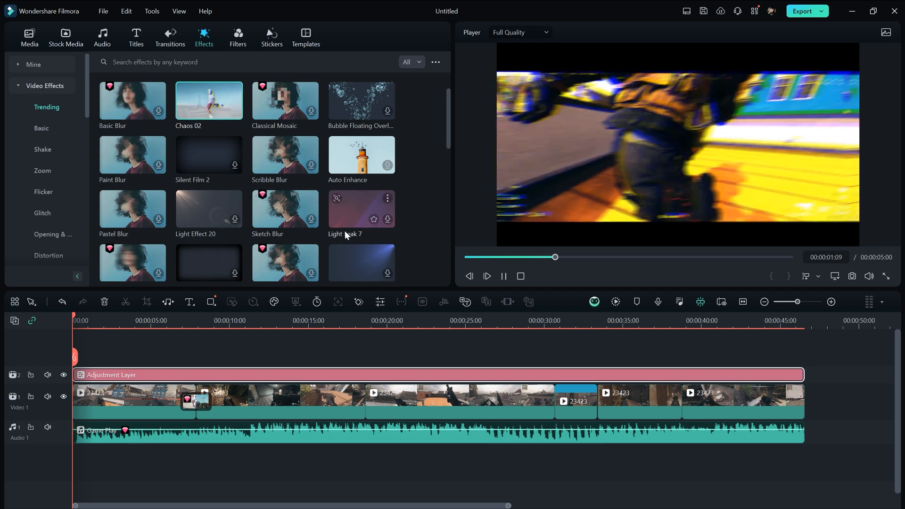
pyautogui.scroll(-5, 413, 216)
pyautogui.click(178, 182)
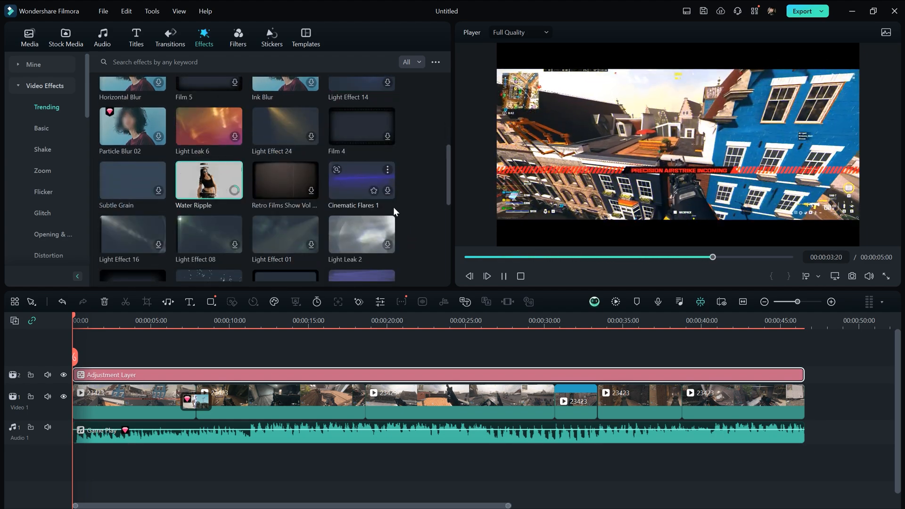
pyautogui.scroll(-4, 406, 209)
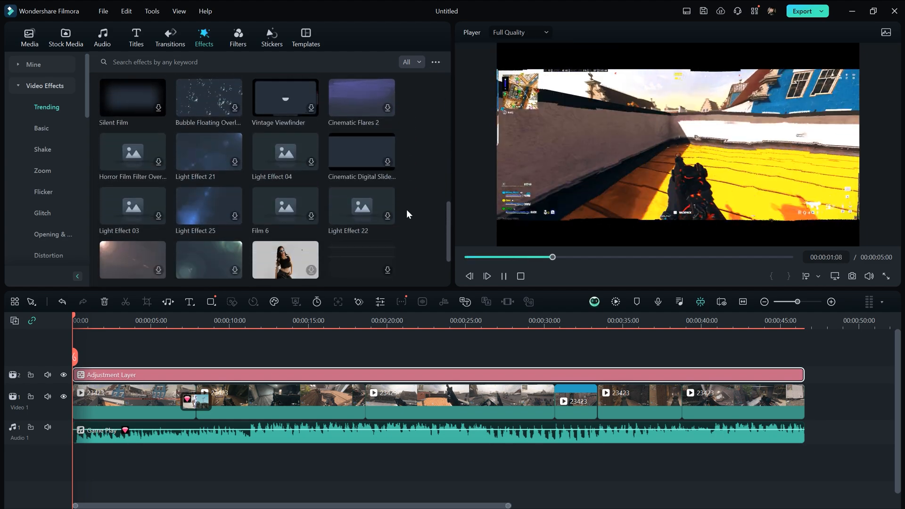
pyautogui.click(276, 207)
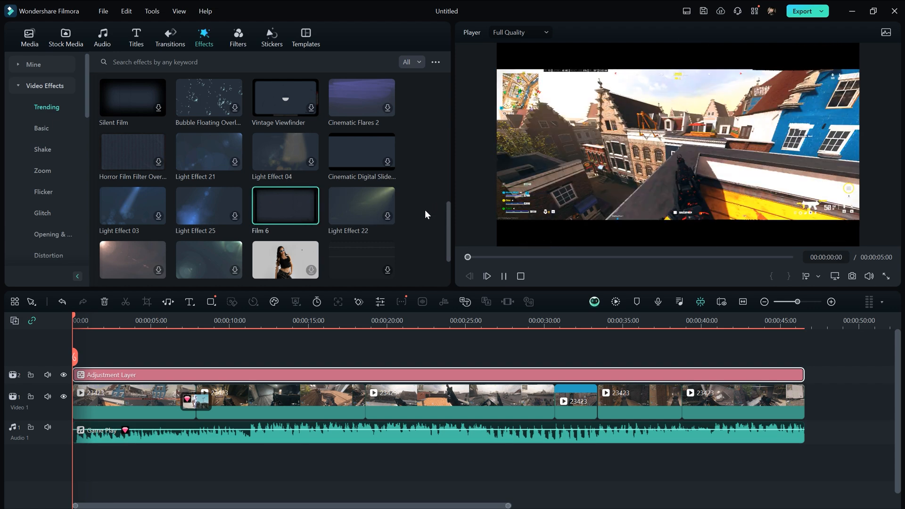
pyautogui.scroll(-4, 426, 211)
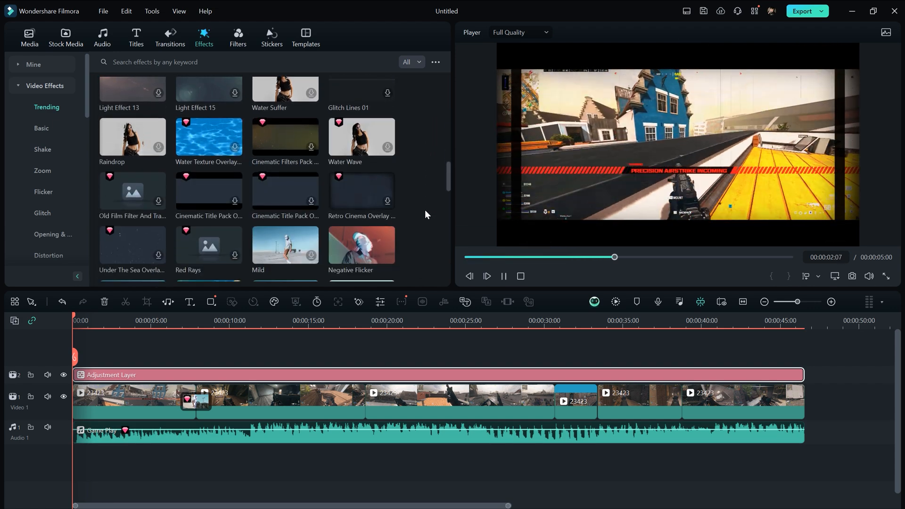
# Browse the Game category of the video templates for intros, trailers and end screens
pyautogui.click(306, 37)
pyautogui.click(42, 235)
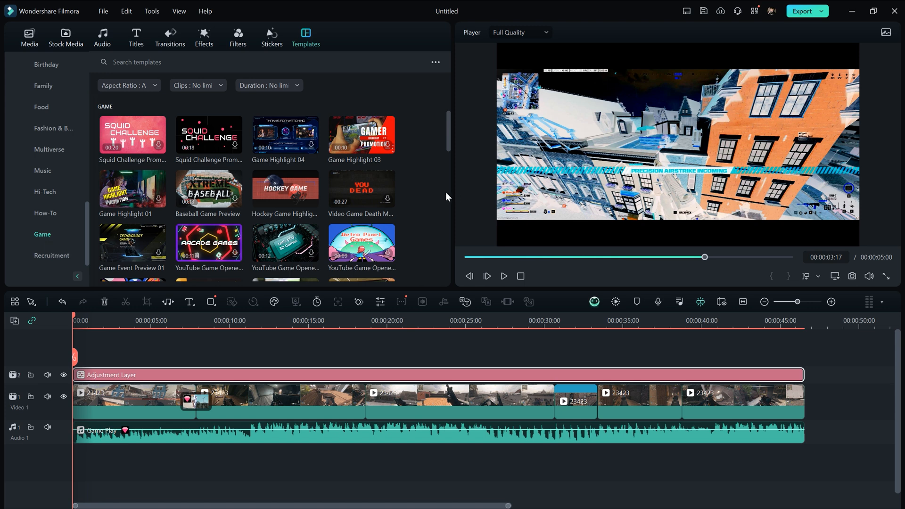
pyautogui.scroll(-6, 445, 192)
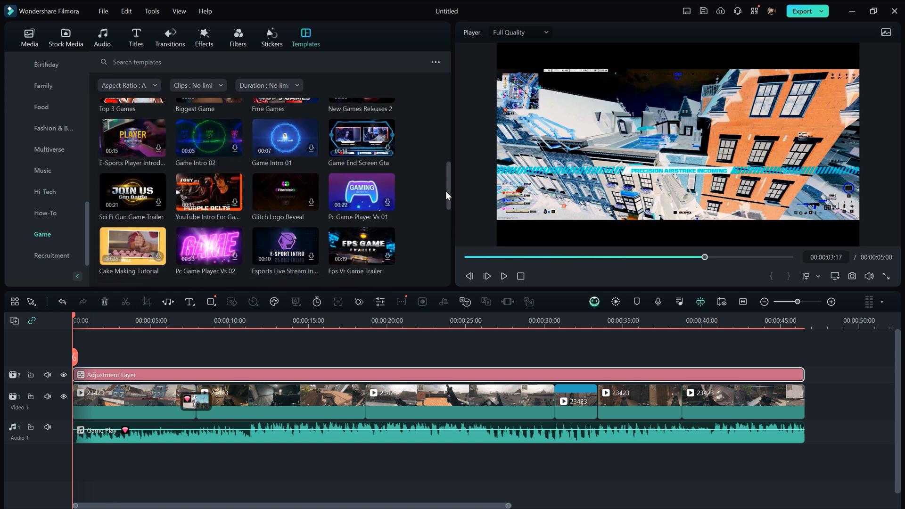